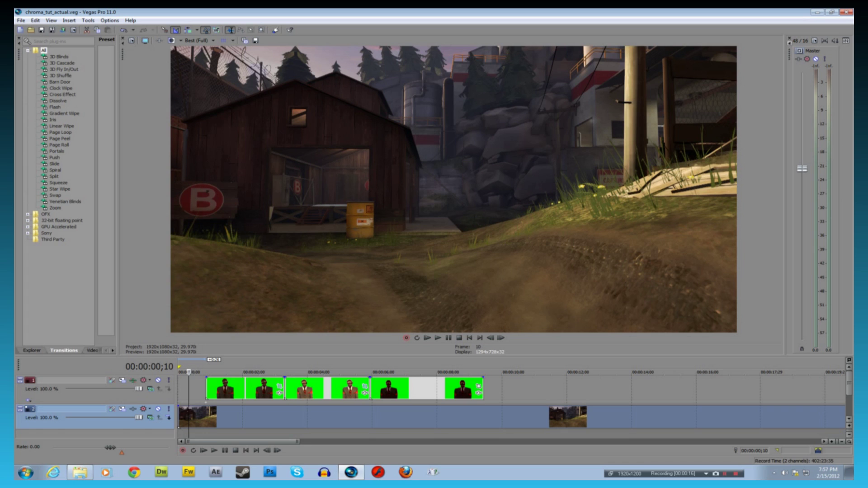
Play through the green-screen clips on the upper track to preview the footage over the background
{"action": "left_click", "coordinate": [215, 388]}
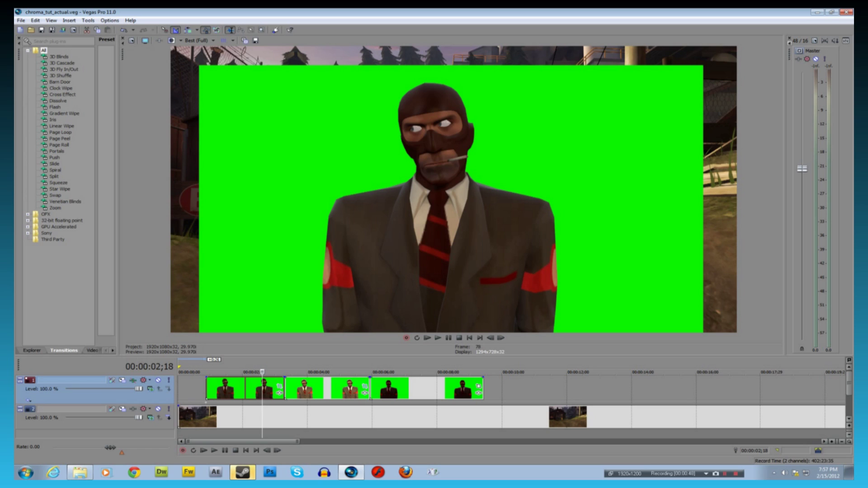
{"action": "left_click", "coordinate": [235, 388]}
{"action": "key", "text": "space"}
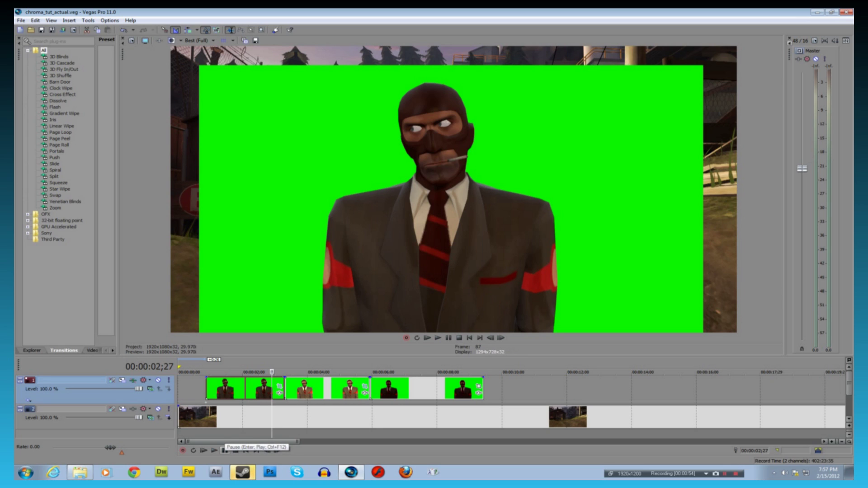
{"action": "key", "text": "space"}
{"action": "left_click", "coordinate": [225, 450]}
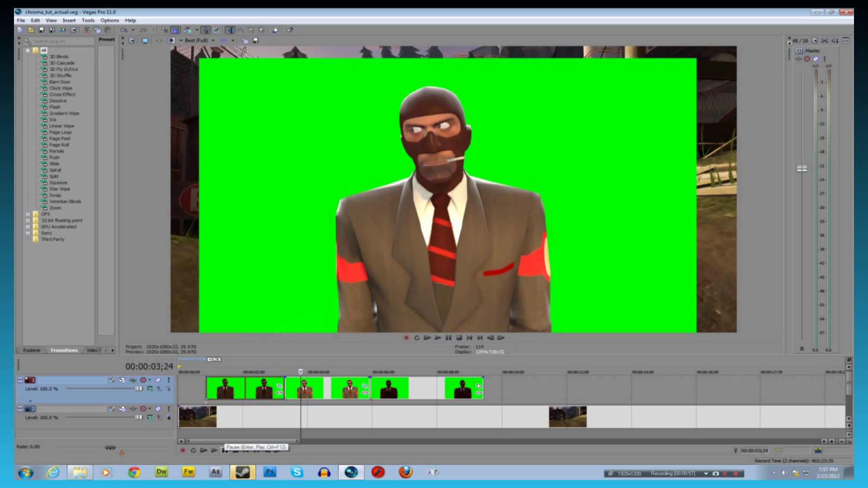
{"action": "key", "text": "space"}
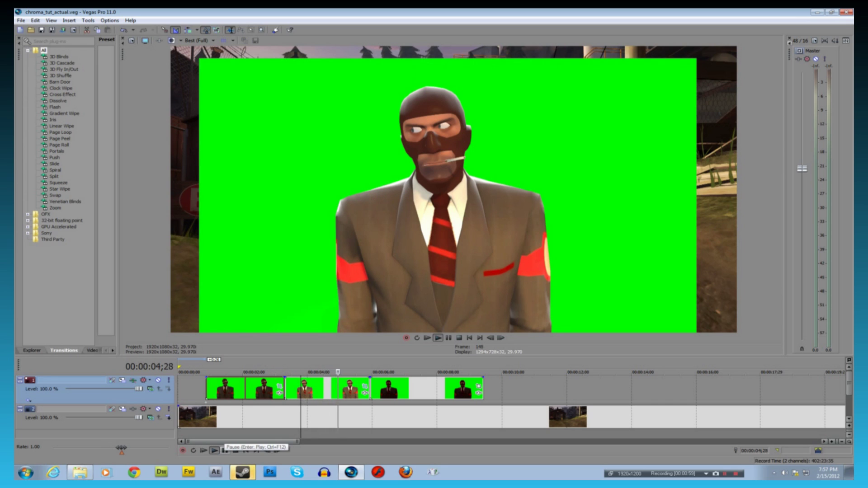
{"action": "left_click", "coordinate": [225, 450]}
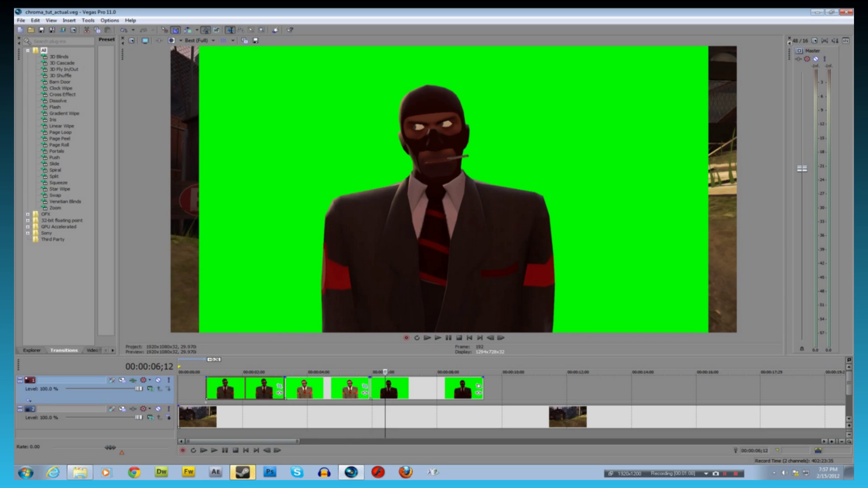
Compare the character's lighting and edges across the three green-screen clips on the upper track
{"action": "left_click", "coordinate": [262, 387]}
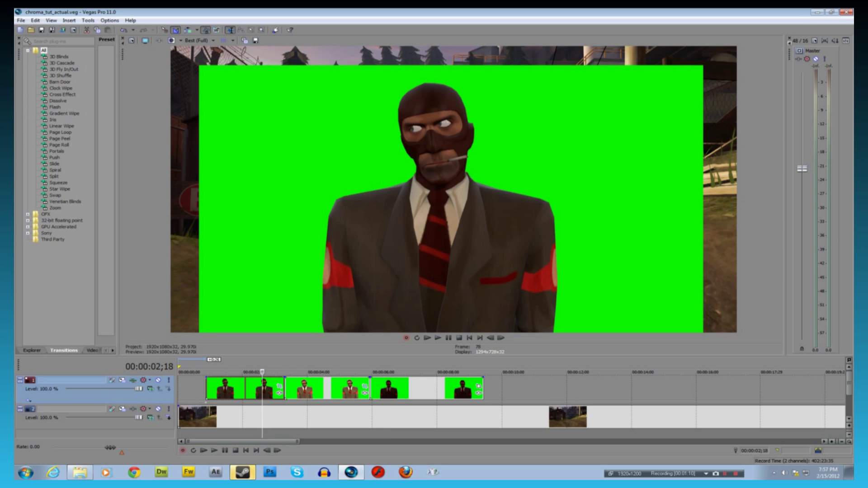
{"action": "left_click", "coordinate": [327, 388]}
{"action": "left_click", "coordinate": [326, 372]}
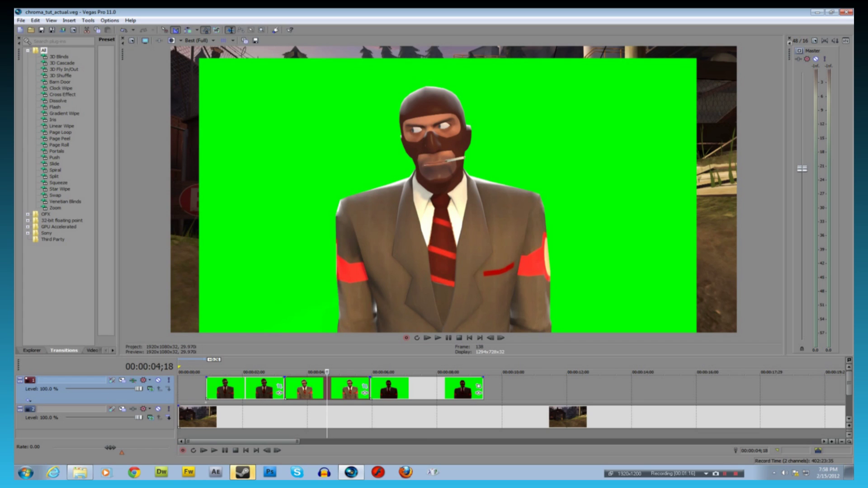
{"action": "left_click", "coordinate": [427, 388]}
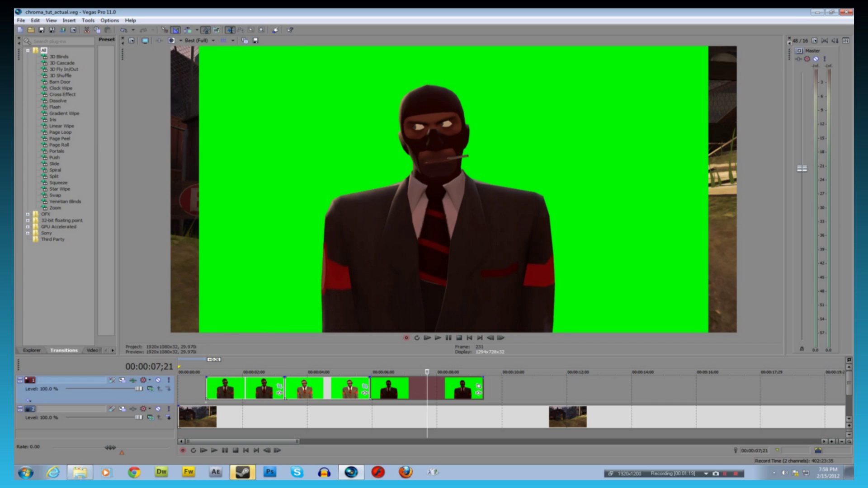
{"action": "left_click", "coordinate": [246, 388]}
{"action": "left_click", "coordinate": [258, 371]}
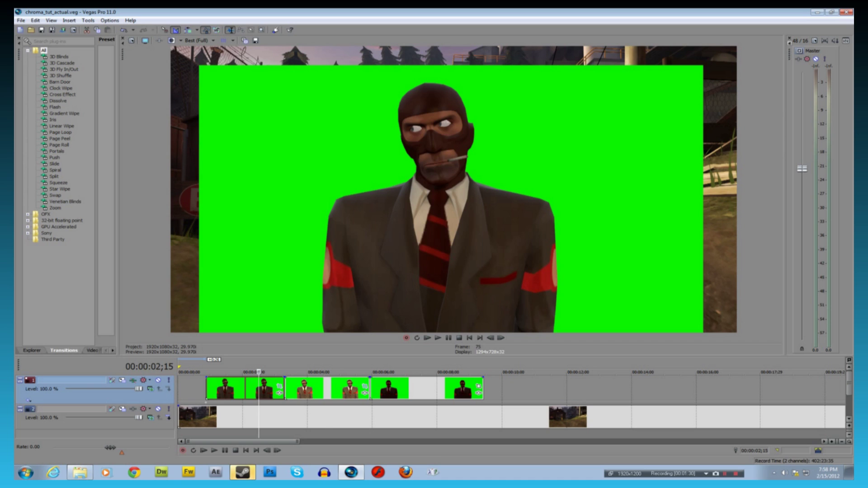
{"action": "left_click", "coordinate": [323, 389]}
{"action": "key", "text": "Left"}
{"action": "key", "text": "Left"}
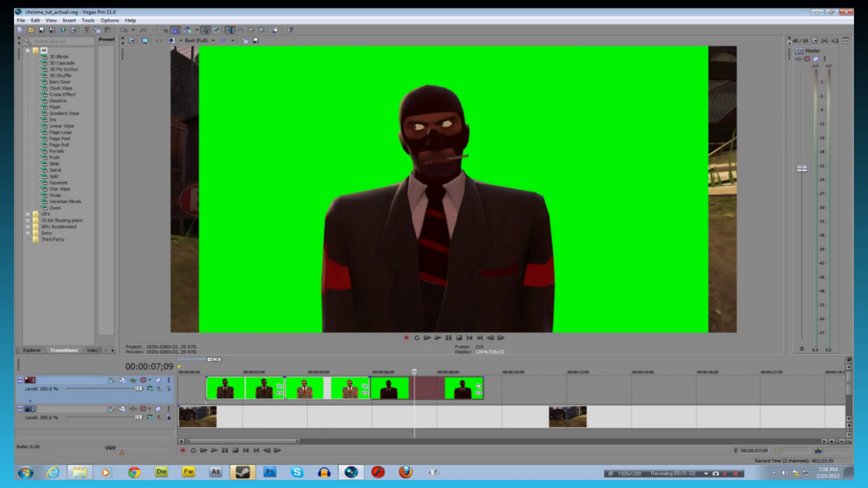
{"action": "left_click", "coordinate": [389, 379]}
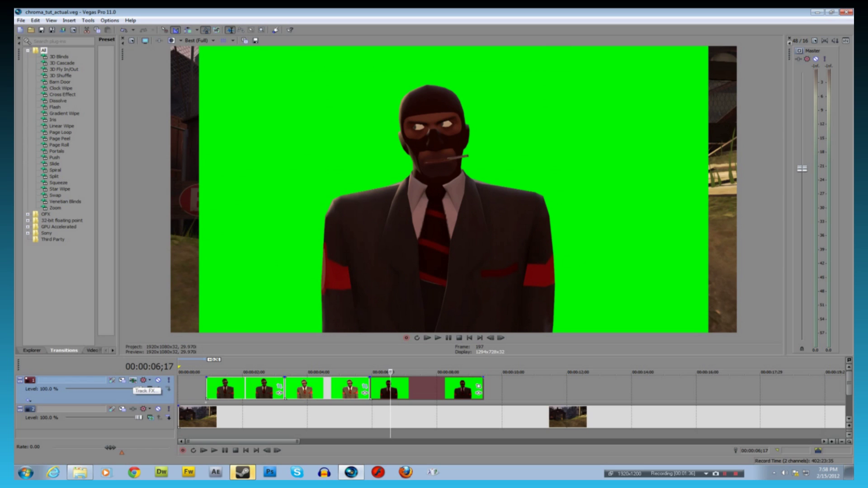
Add a second Sony Chroma Keyer to the effects of Track 1, keeping the preview image in view
{"action": "left_click", "coordinate": [133, 380]}
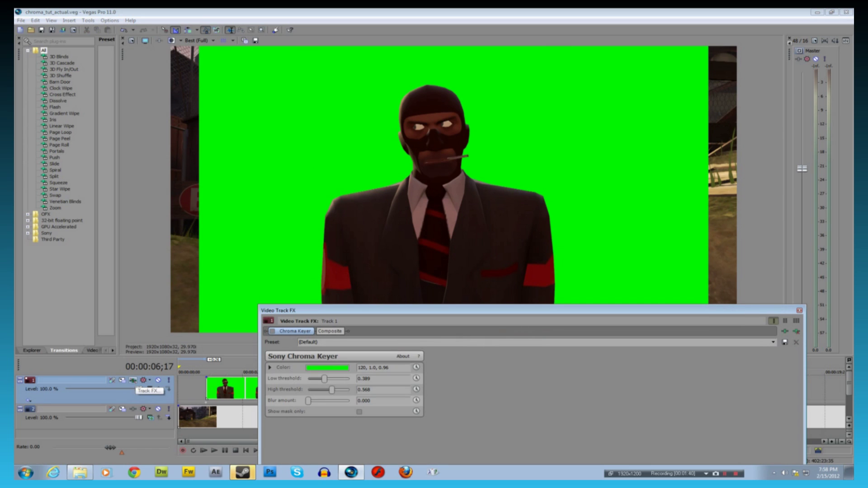
{"action": "left_click_drag", "start_coordinate": [407, 310], "coordinate": [366, 196]}
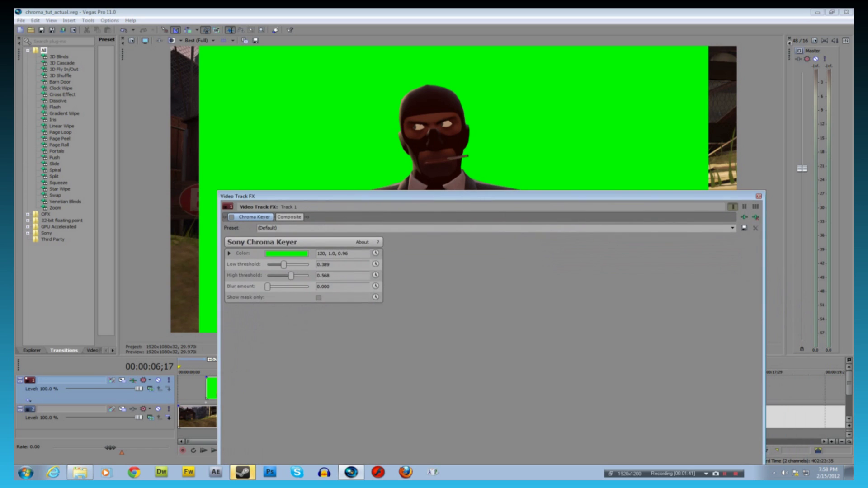
{"action": "left_click", "coordinate": [744, 217]}
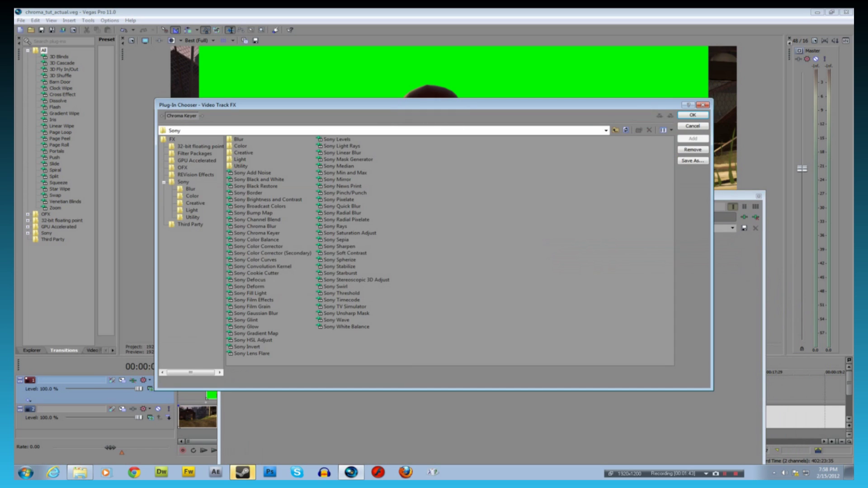
{"action": "double_click", "coordinate": [257, 233]}
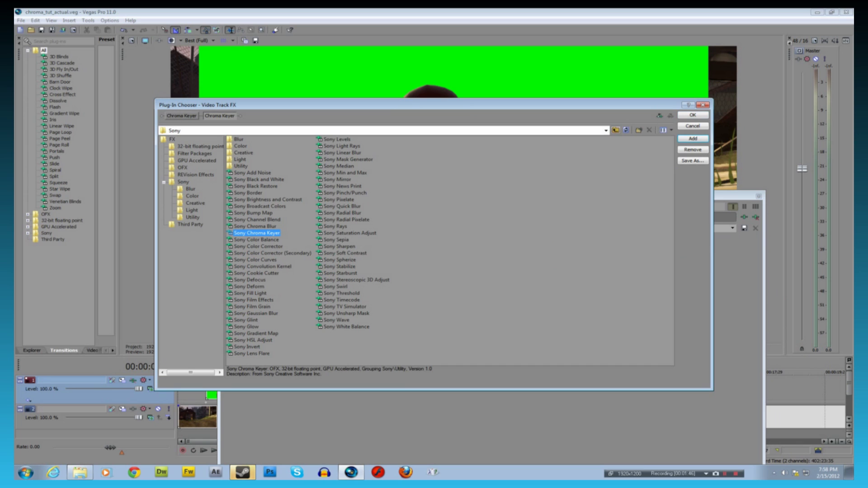
{"action": "left_click", "coordinate": [693, 115]}
{"action": "left_click_drag", "start_coordinate": [253, 196], "coordinate": [271, 269]}
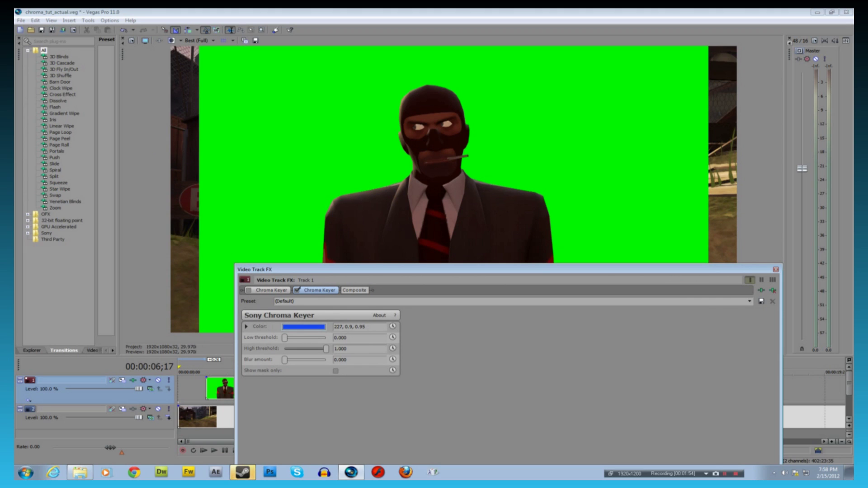
Sample the green backdrop in the preview as the new Chroma Keyer's key color
{"action": "left_click", "coordinate": [303, 327]}
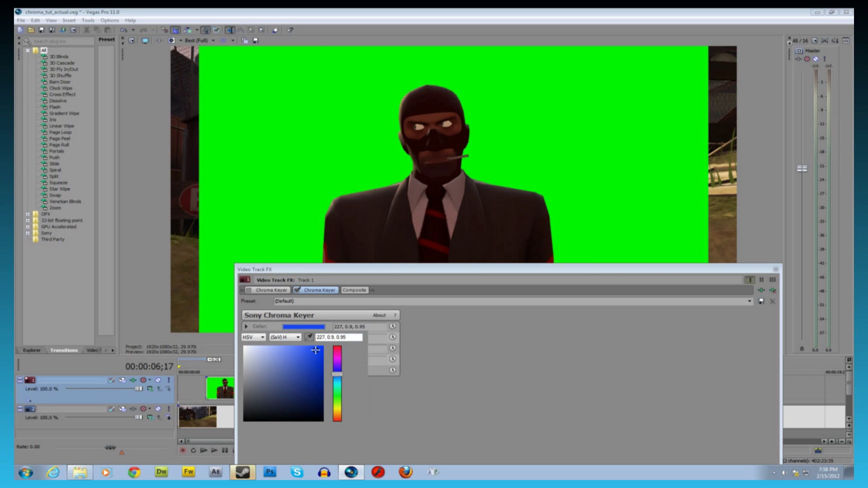
{"action": "left_click", "coordinate": [281, 208]}
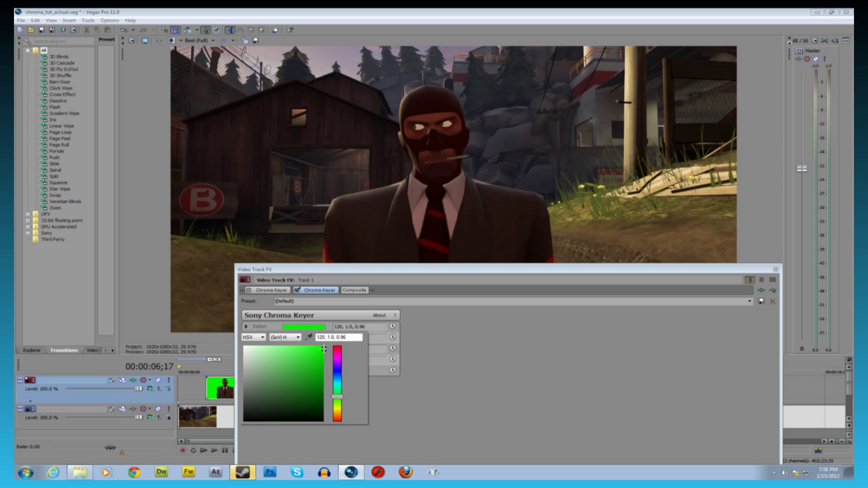
{"action": "key", "text": "Escape"}
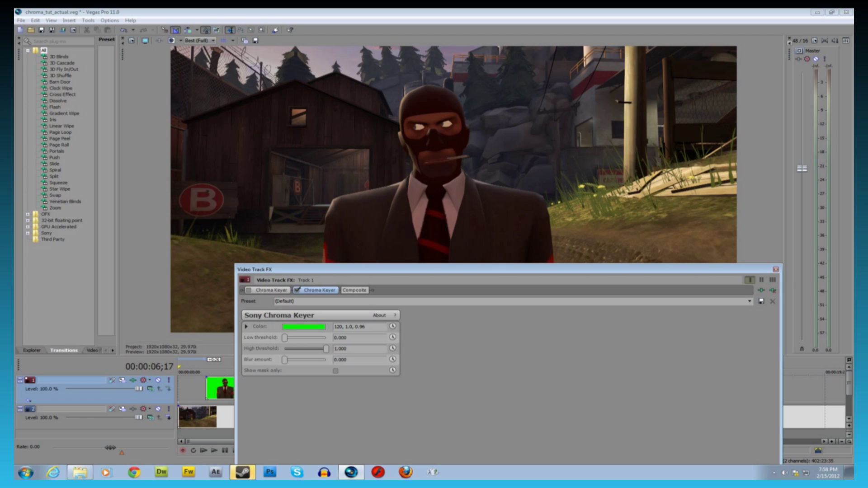
Try the preview quality at Best (Auto), Good (Auto) and Preview (Auto), and return it to Best (Full)
{"action": "left_click", "coordinate": [213, 40]}
{"action": "mouse_move", "coordinate": [203, 73]}
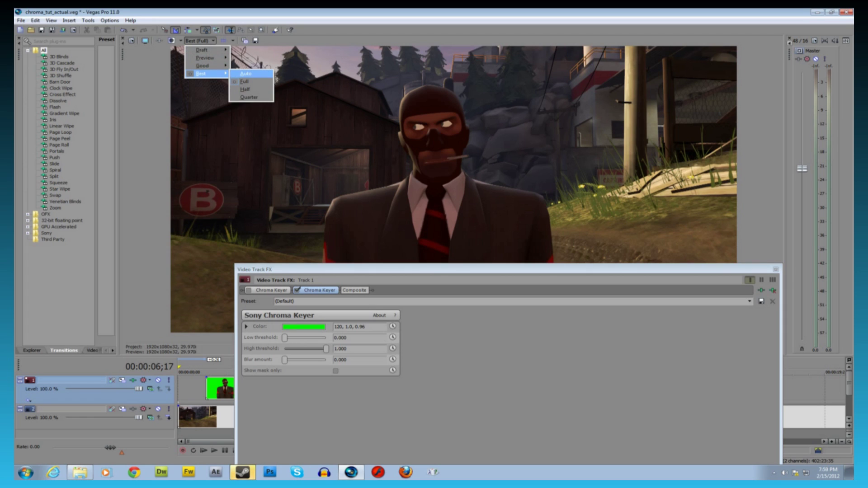
{"action": "left_click", "coordinate": [245, 73]}
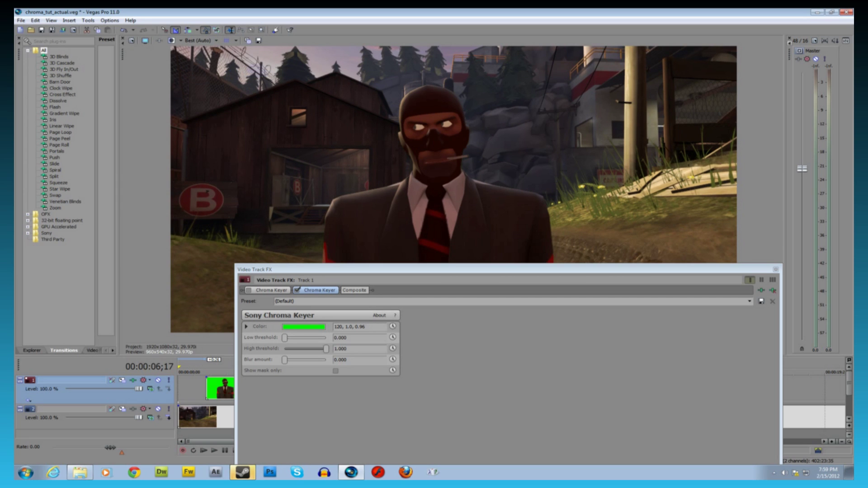
{"action": "left_click", "coordinate": [213, 40]}
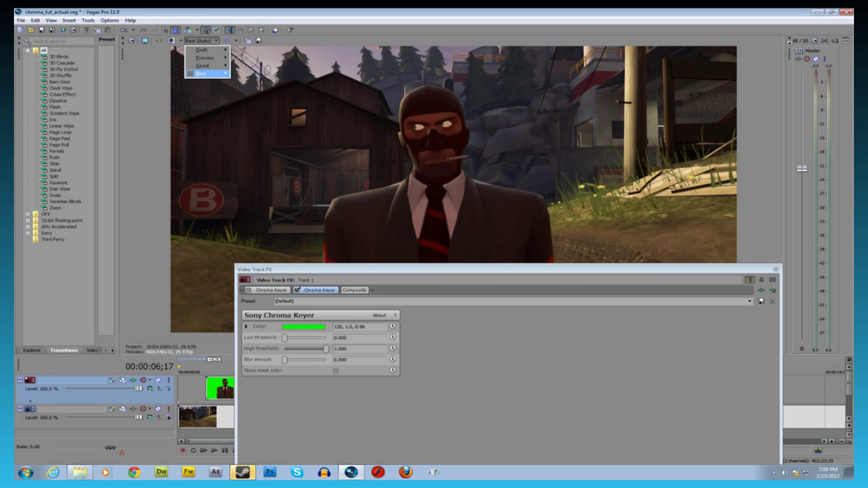
{"action": "mouse_move", "coordinate": [203, 74]}
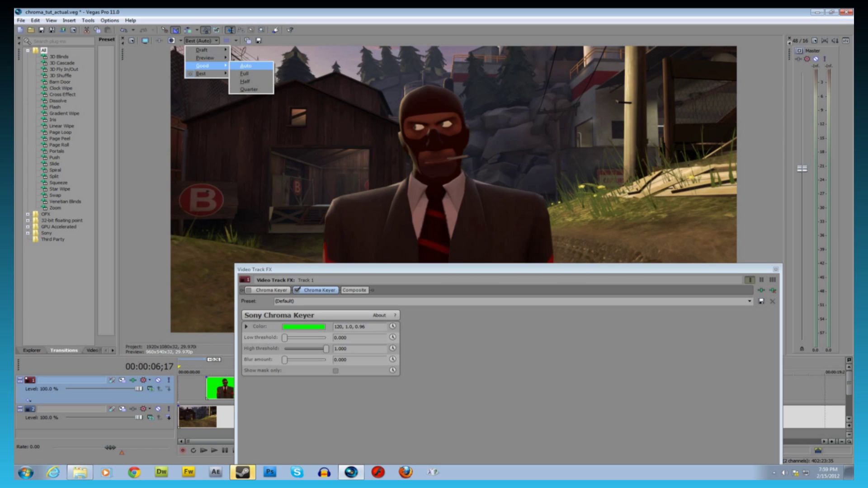
{"action": "left_click", "coordinate": [246, 65]}
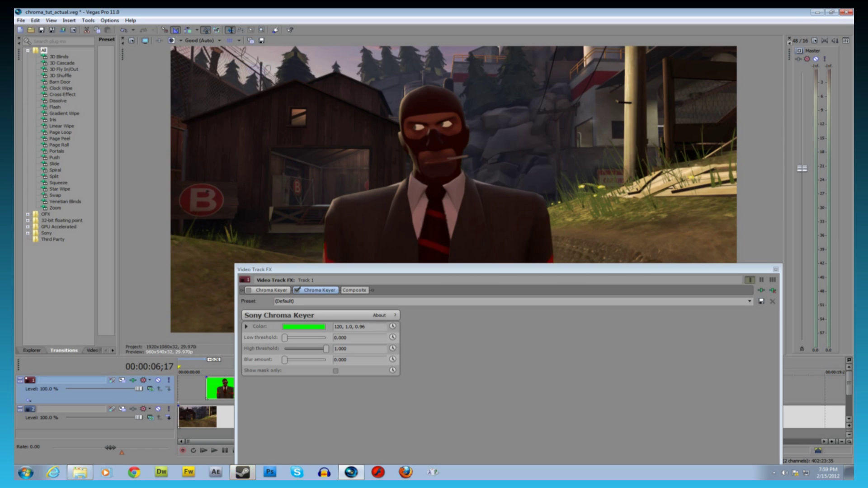
{"action": "left_click", "coordinate": [212, 40]}
{"action": "mouse_move", "coordinate": [205, 58]}
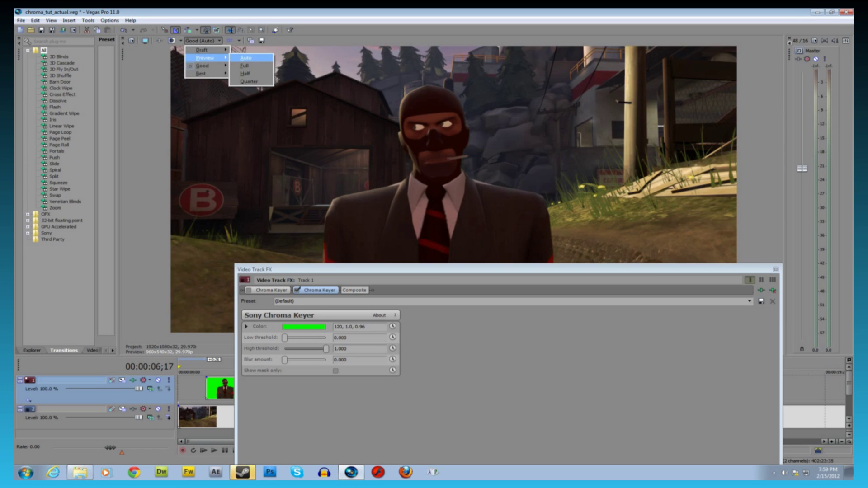
{"action": "left_click", "coordinate": [245, 58]}
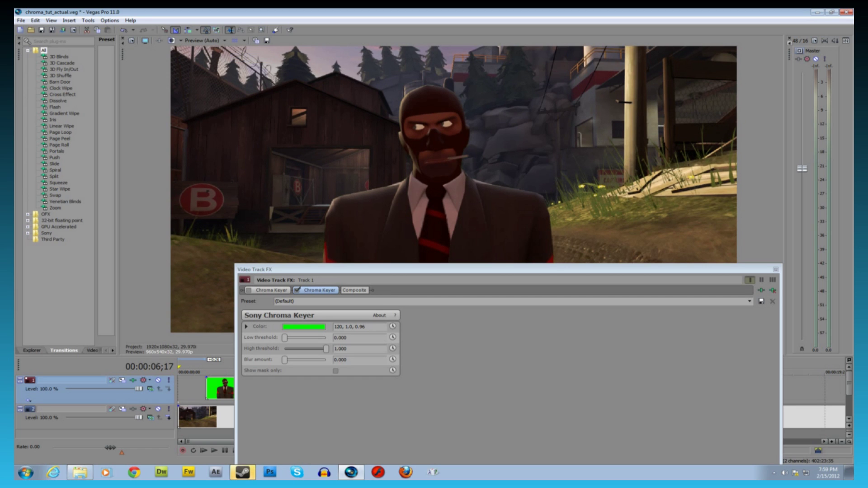
{"action": "left_click", "coordinate": [225, 40]}
{"action": "mouse_move", "coordinate": [206, 72]}
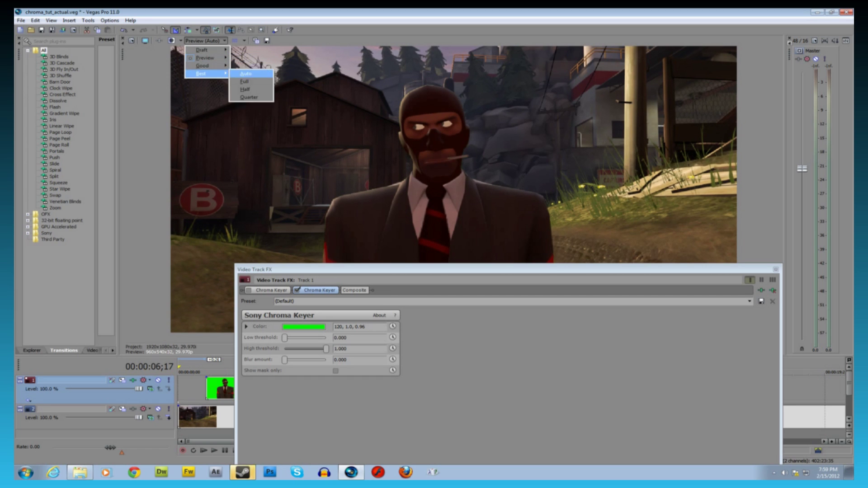
{"action": "left_click", "coordinate": [244, 82]}
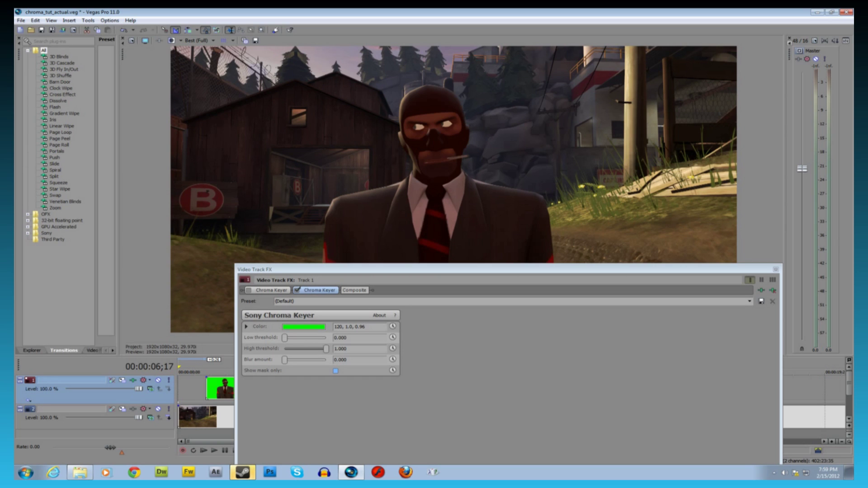
Show only the mask, try the keyer's low threshold at 1.000 with and without it, and return the threshold to 0.000
{"action": "left_click", "coordinate": [336, 370]}
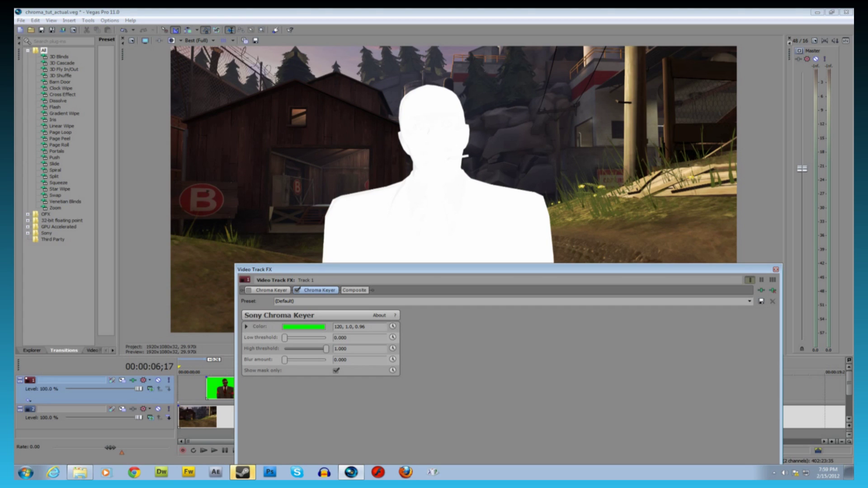
{"action": "mouse_move", "coordinate": [325, 348]}
{"action": "left_mouse_down"}
{"action": "mouse_move", "coordinate": [286, 348]}
{"action": "mouse_move", "coordinate": [326, 349]}
{"action": "mouse_move", "coordinate": [285, 338]}
{"action": "mouse_move", "coordinate": [326, 338]}
{"action": "left_mouse_up"}
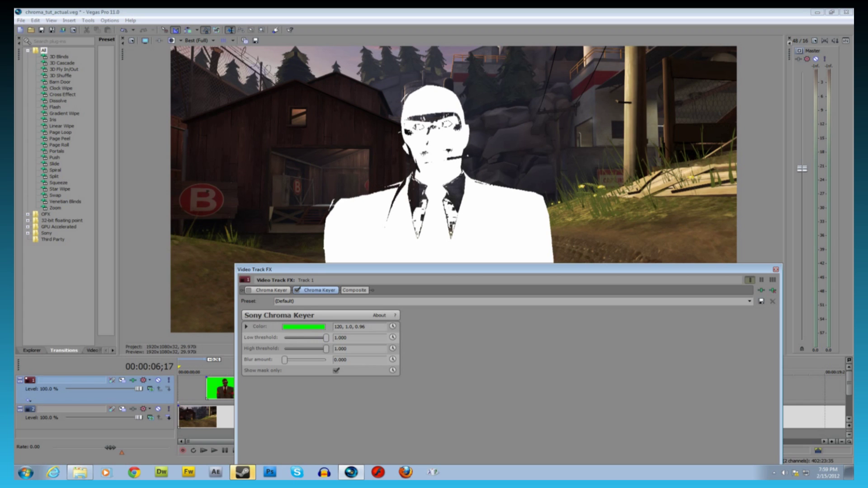
{"action": "left_click", "coordinate": [336, 370]}
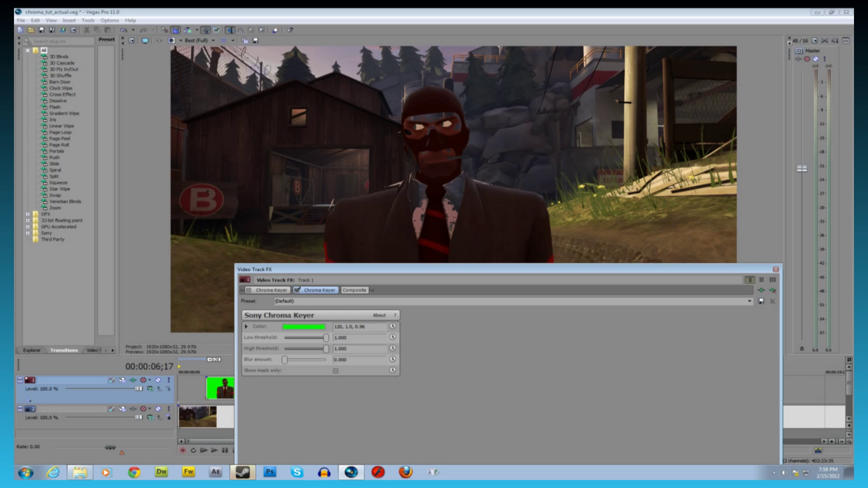
{"action": "left_click", "coordinate": [335, 370]}
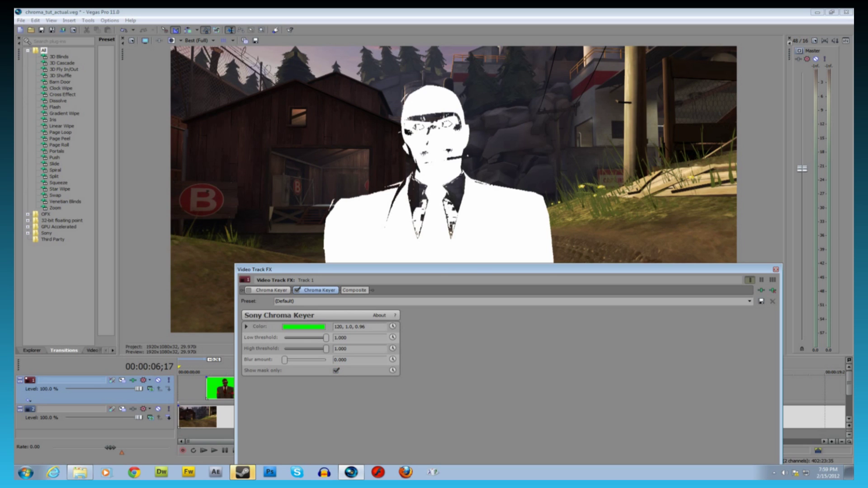
{"action": "left_click_drag", "start_coordinate": [326, 338], "coordinate": [285, 337]}
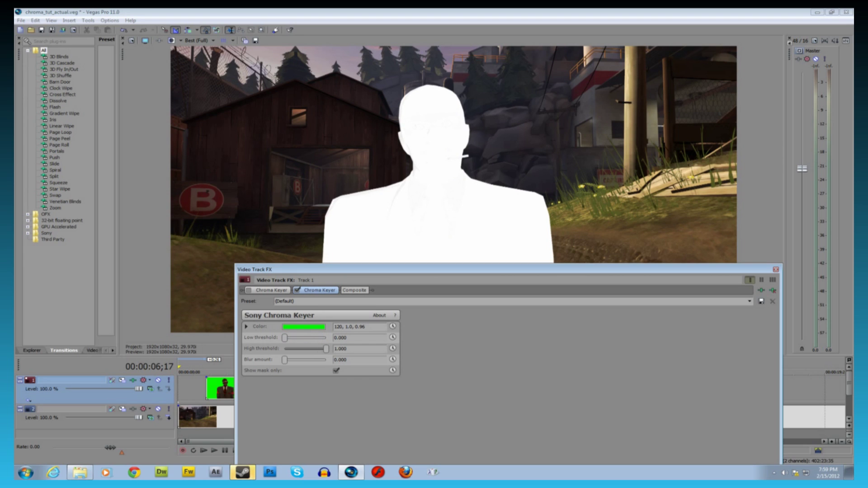
Set the Chroma Keyer's high threshold to 0.789 and its blur amount to 0.0014, with the mask-only view off
{"action": "left_click_drag", "start_coordinate": [285, 337], "coordinate": [318, 348]}
{"action": "left_click", "coordinate": [336, 371]}
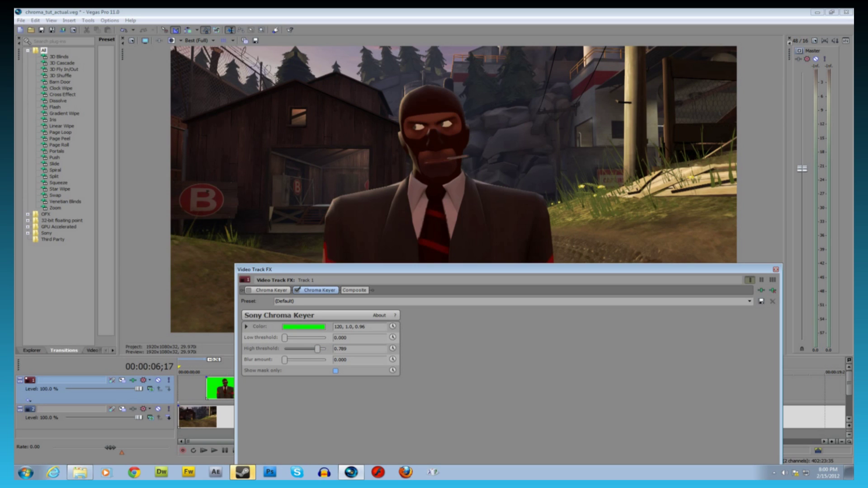
{"action": "left_click_drag", "start_coordinate": [284, 360], "coordinate": [286, 360]}
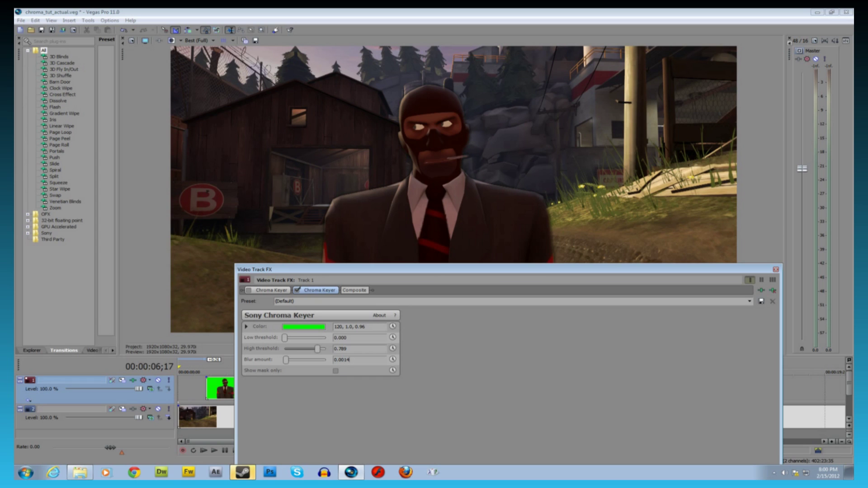
Confirm the blur amount, and compare the composite with the mask-only view and the active Chroma Keyer each switched on and off
{"action": "key", "text": "Return"}
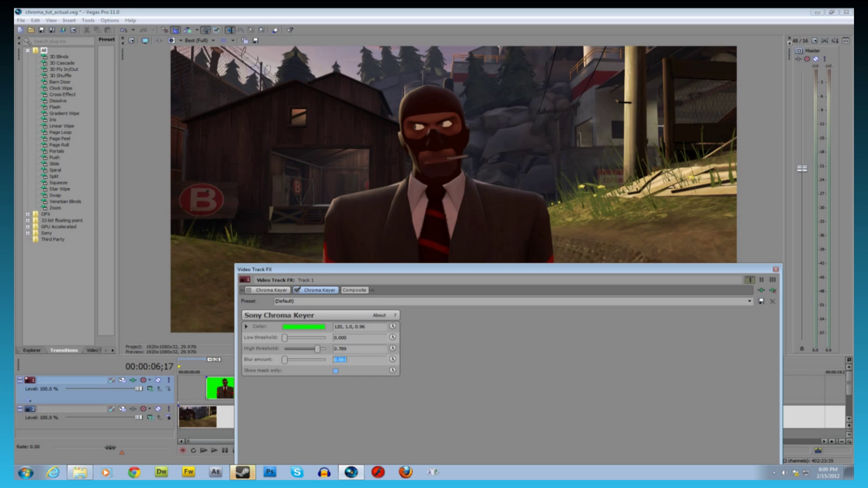
{"action": "left_click", "coordinate": [336, 371]}
{"action": "left_click", "coordinate": [335, 371]}
{"action": "left_click", "coordinate": [298, 289]}
{"action": "left_click", "coordinate": [298, 290]}
{"action": "left_click", "coordinate": [298, 289]}
{"action": "left_click", "coordinate": [297, 290]}
{"action": "left_click", "coordinate": [298, 289]}
Set the active Chroma Keyer's blur amount to 0 and close the track effects window
{"action": "double_click", "coordinate": [340, 360]}
{"action": "type", "text": "0"}
{"action": "key", "text": "Escape"}
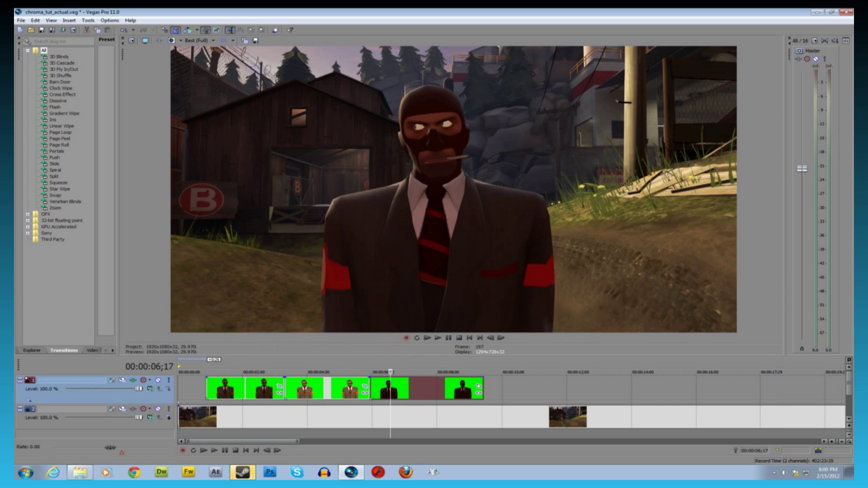
Inspect the keyed composite at frames within the differently lit character clips on the upper track
{"action": "left_click", "coordinate": [329, 388]}
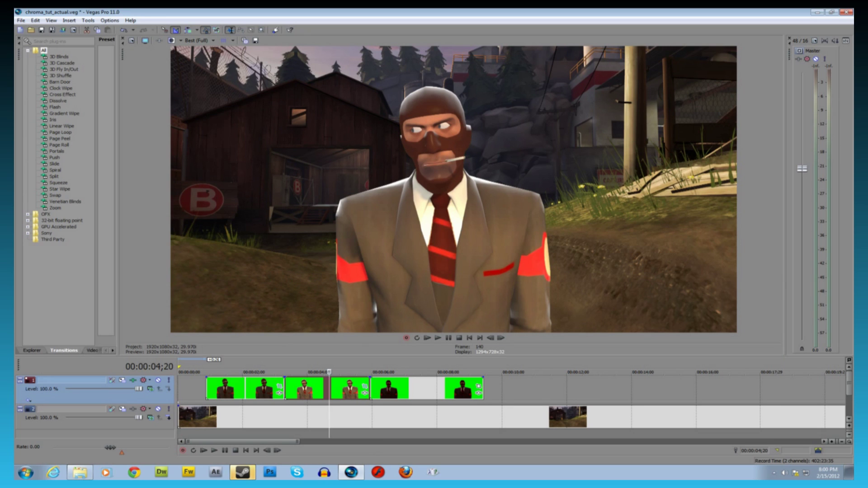
{"action": "key", "text": "ctrl+z"}
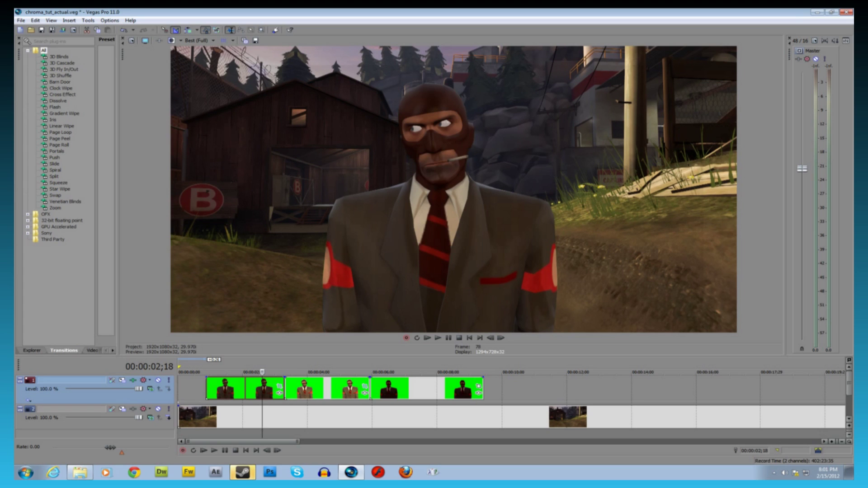
{"action": "left_click", "coordinate": [320, 389]}
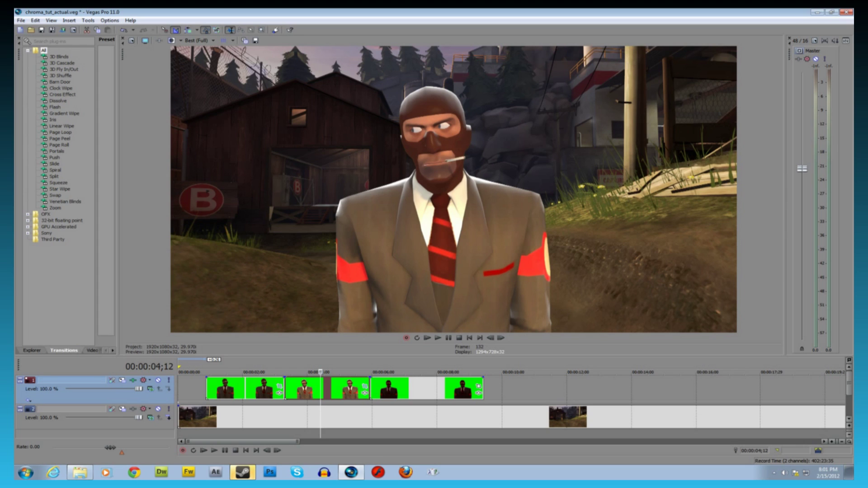
{"action": "left_click", "coordinate": [399, 389]}
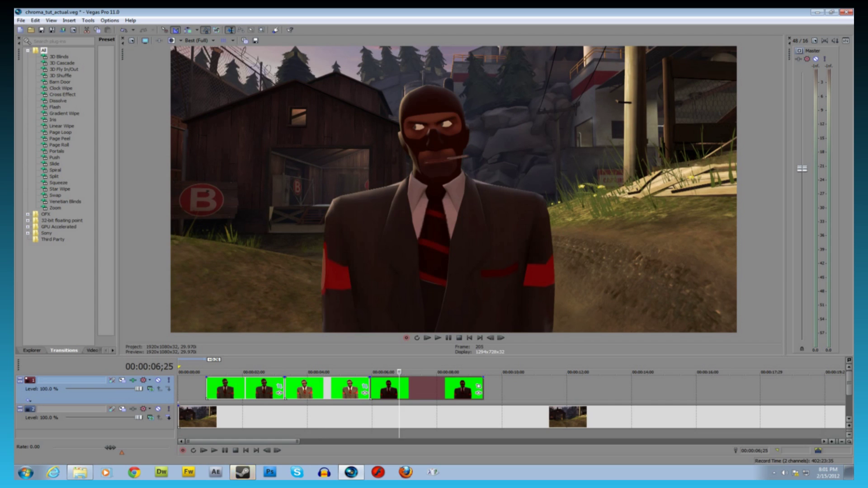